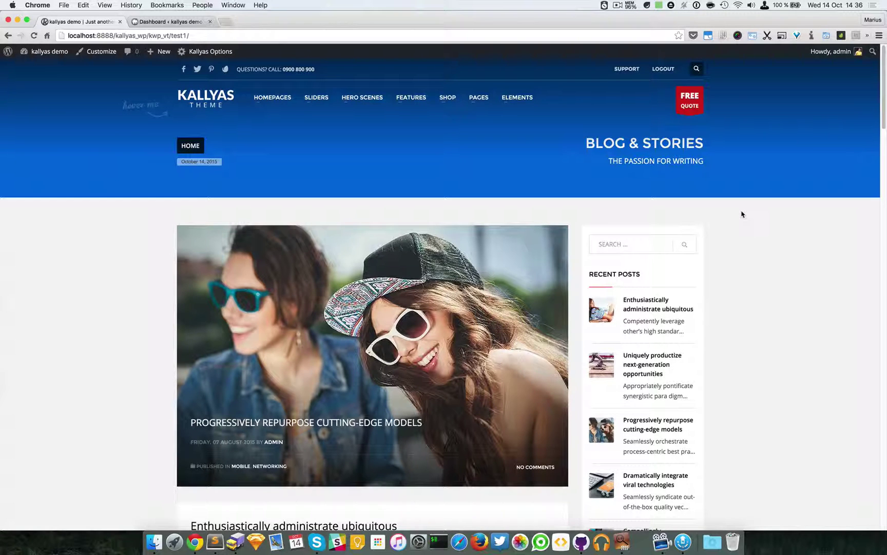
Open the Text Pop demo page from the Hero Scenes site menu
mouse_move(357, 102)
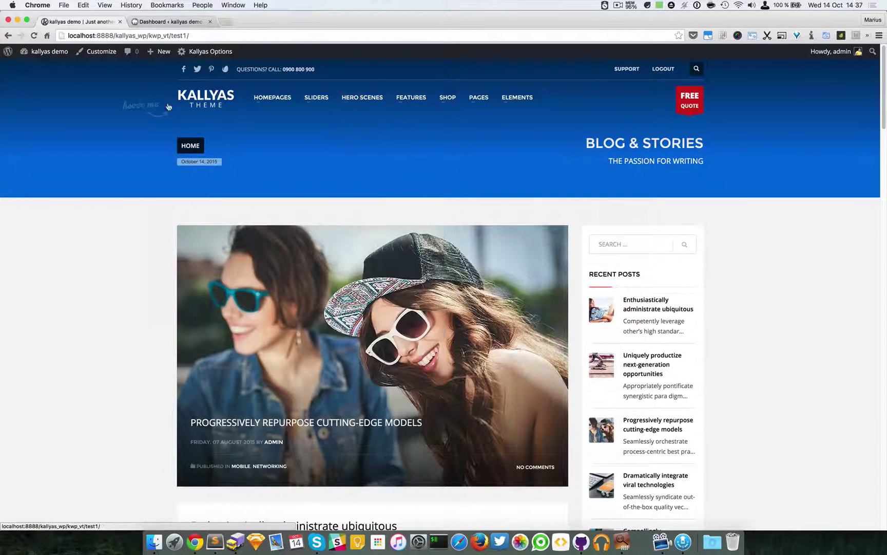
mouse_move(169, 107)
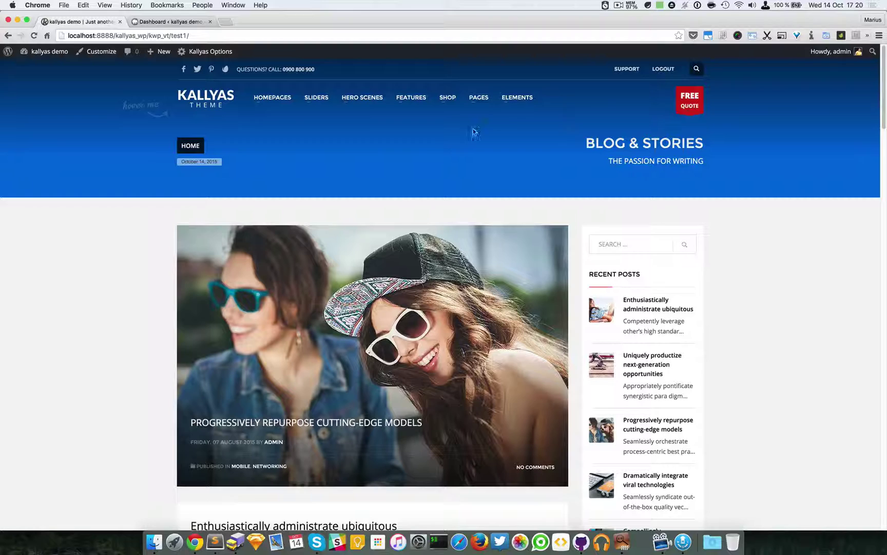
mouse_move(360, 98)
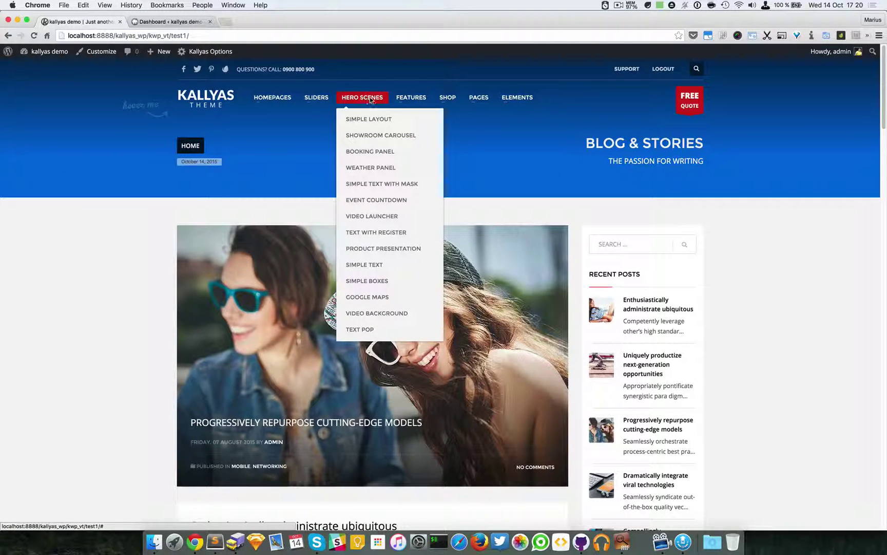
left_click(369, 334)
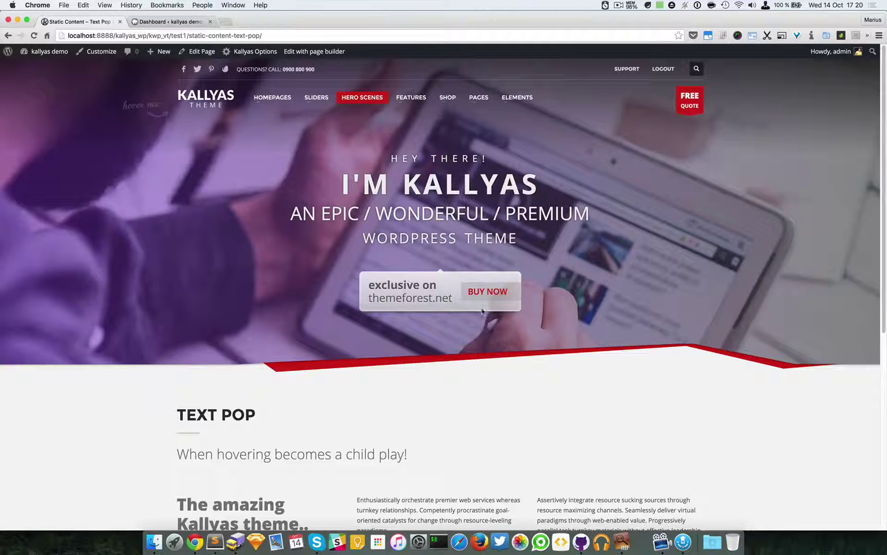
Edit the page in the builder, hide the header, and open the Text Pop hero's options
left_click(318, 50)
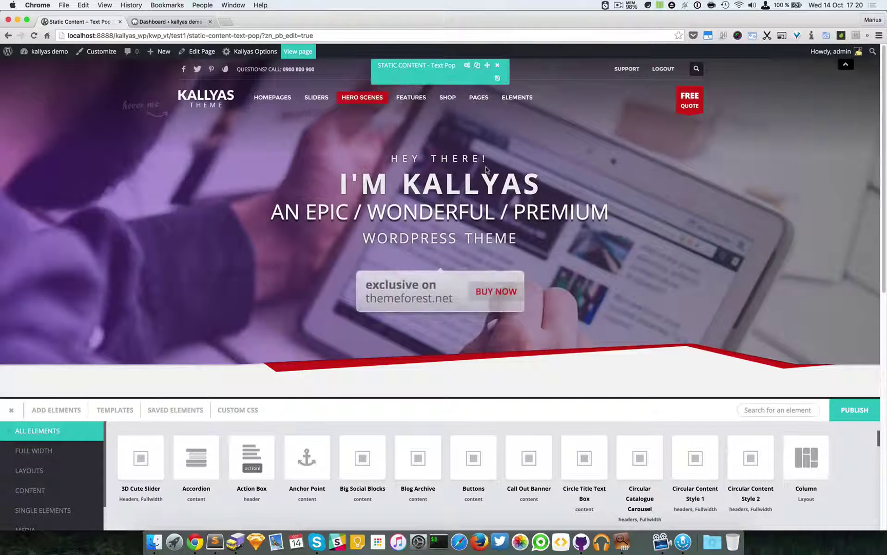
left_click(845, 67)
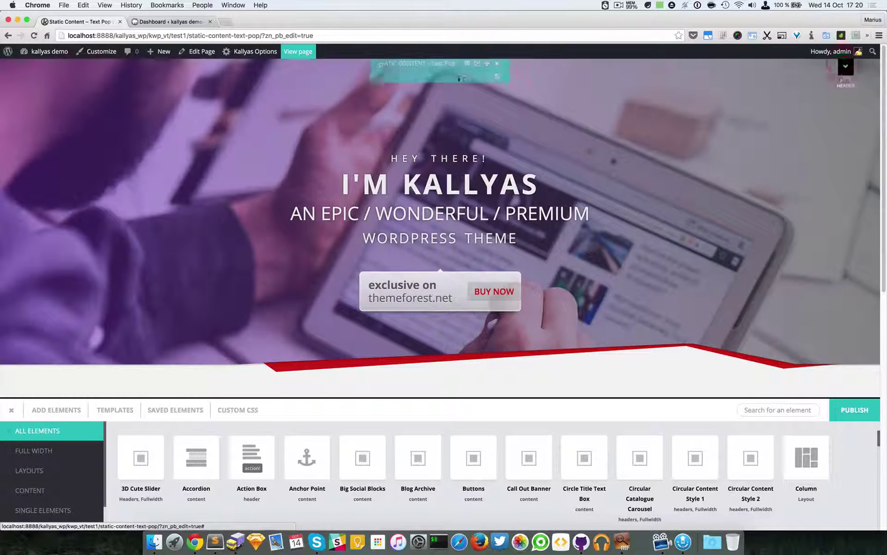
mouse_move(456, 76)
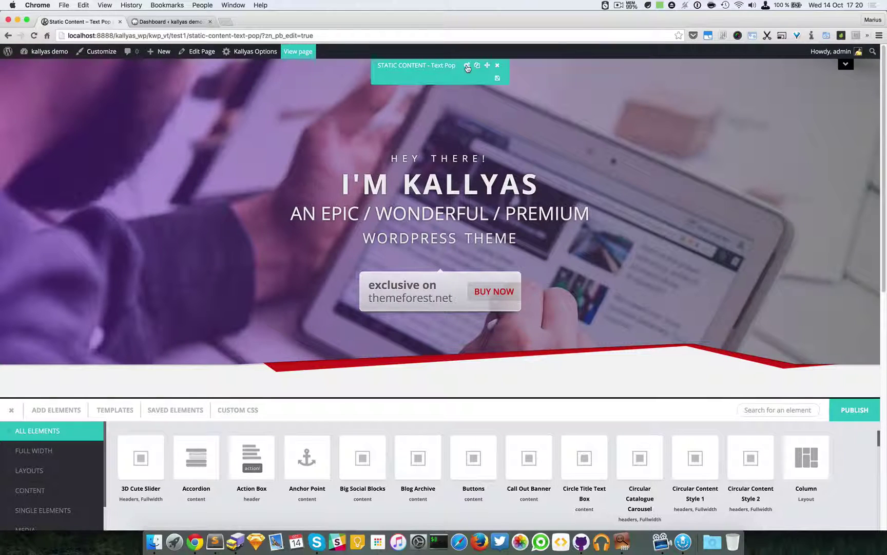
left_click(467, 67)
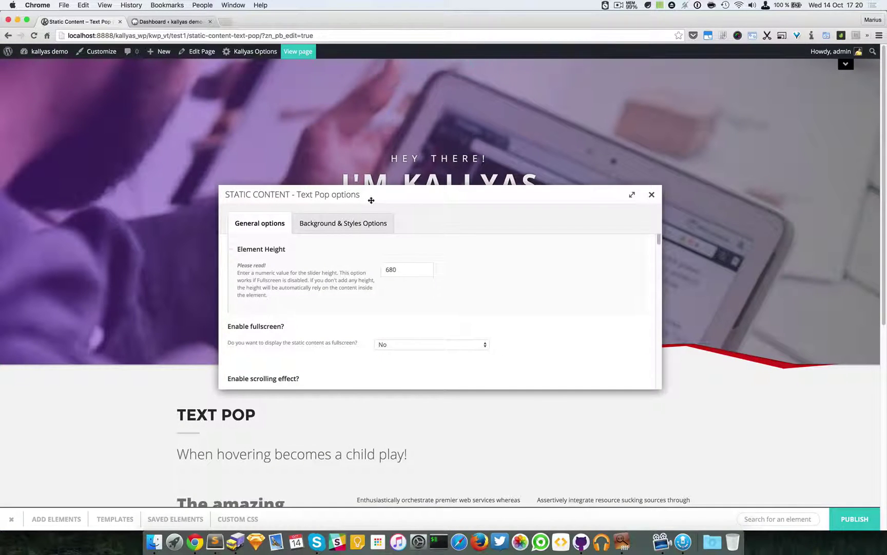
left_click_drag(414, 231, 481, 282)
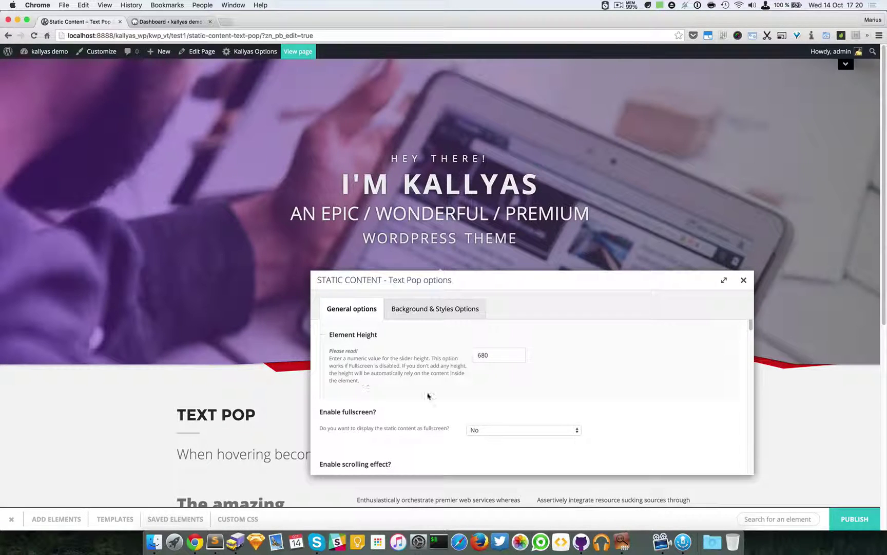
Check Element Height 680 and try fullscreen Yes before leaving Enable fullscreen at No
left_click(483, 354)
double_click(483, 353)
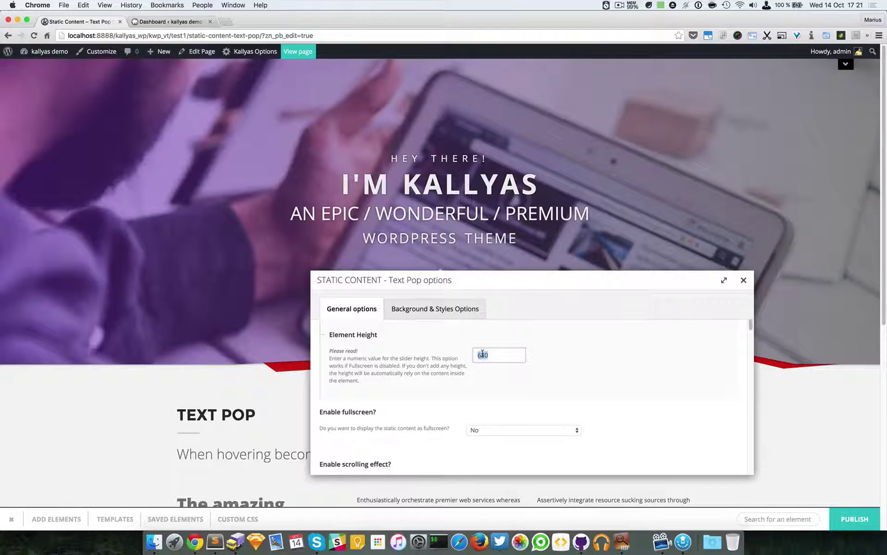
left_click(490, 356)
left_click(497, 433)
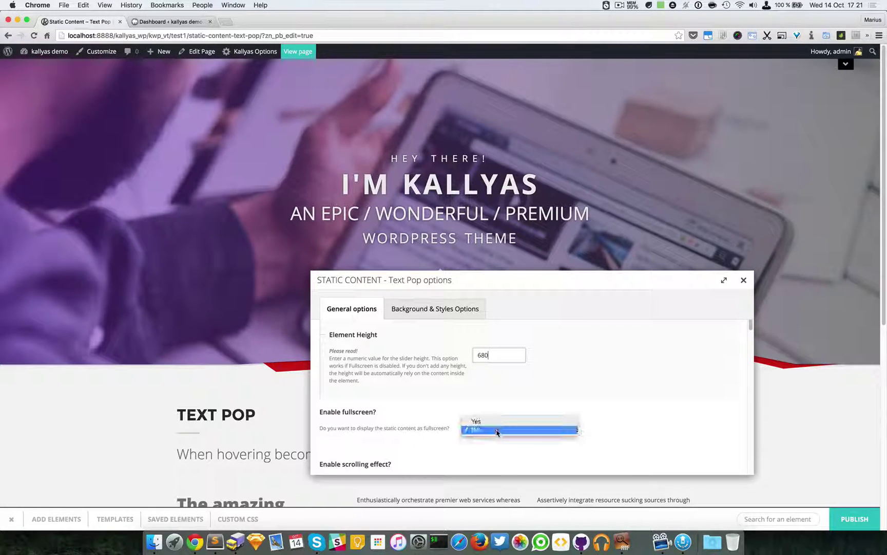
left_click(495, 428)
left_click(496, 397)
left_click(494, 430)
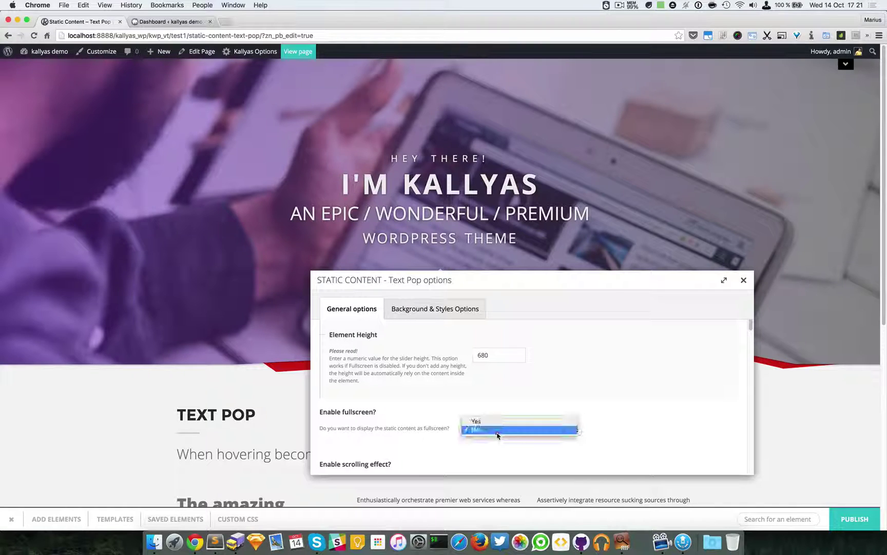
left_click(503, 421)
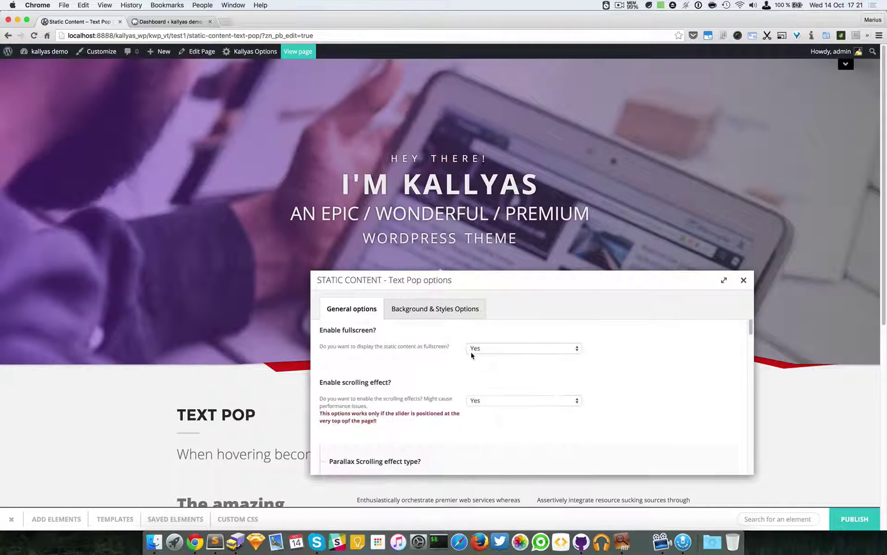
left_click(480, 348)
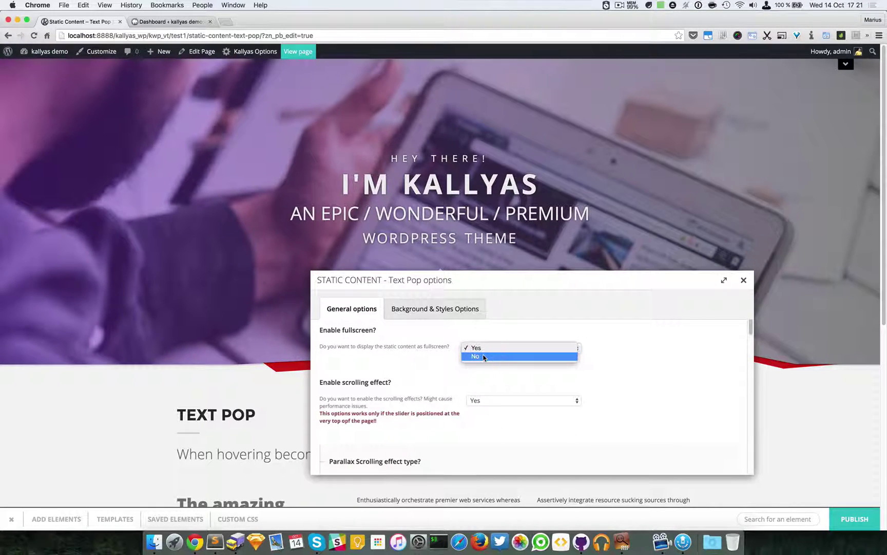
left_click(484, 357)
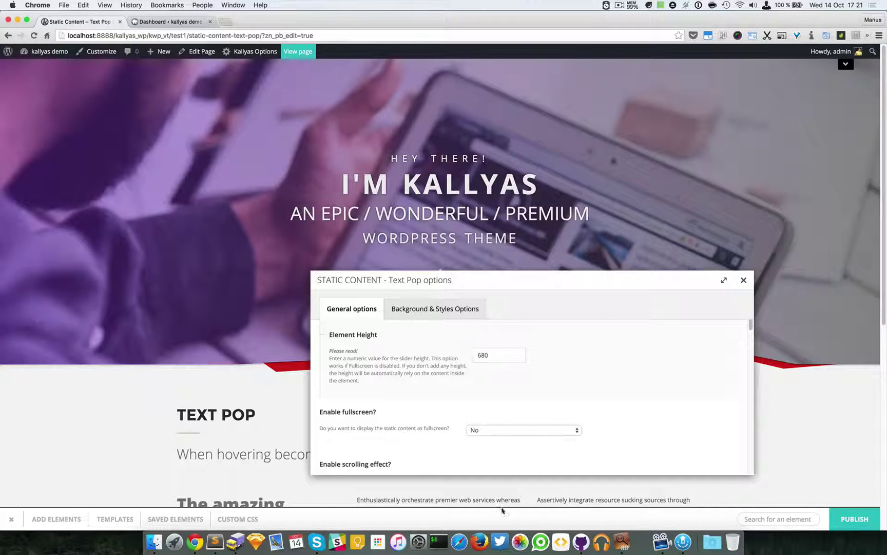
Scroll down the Text Pop options to the scrolling effect settings, nudging the dialog right
scroll(495, 406, "down", 3)
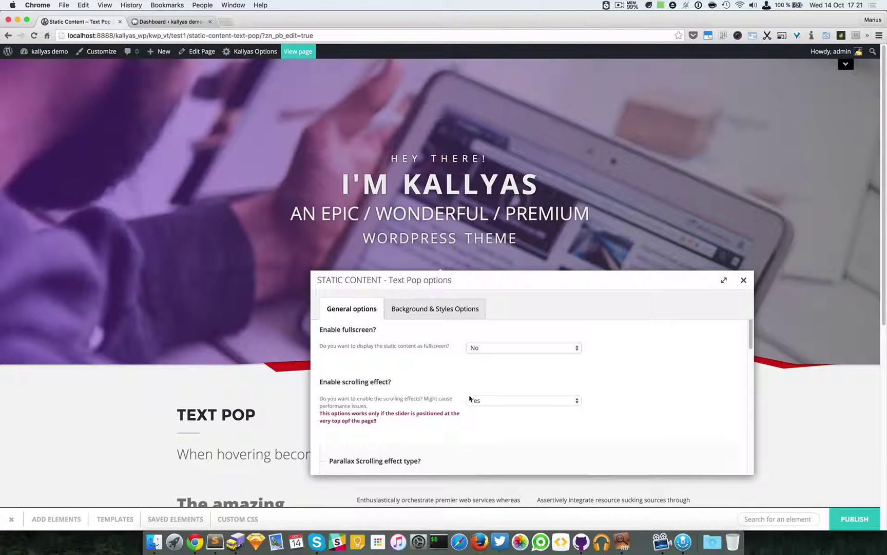
scroll(457, 390, "down", 1)
scroll(238, 293, "down", 2)
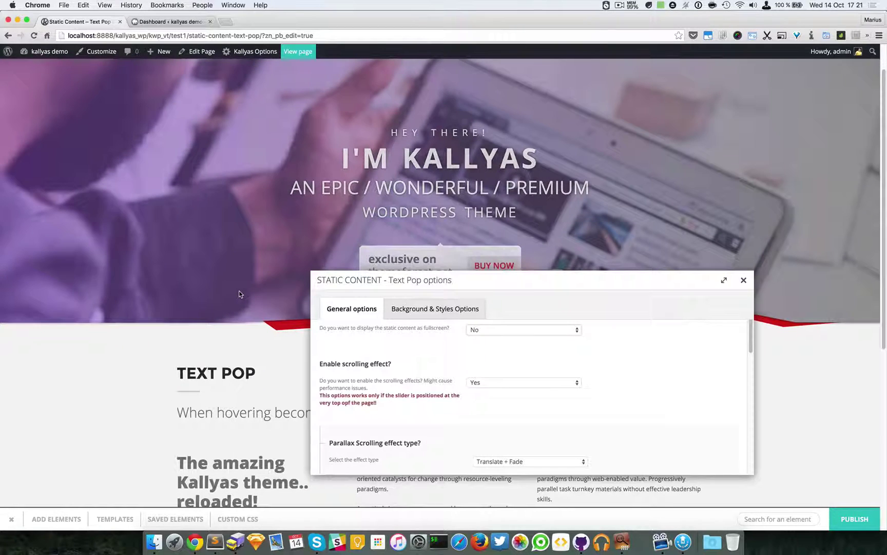
scroll(495, 452, "down", 1)
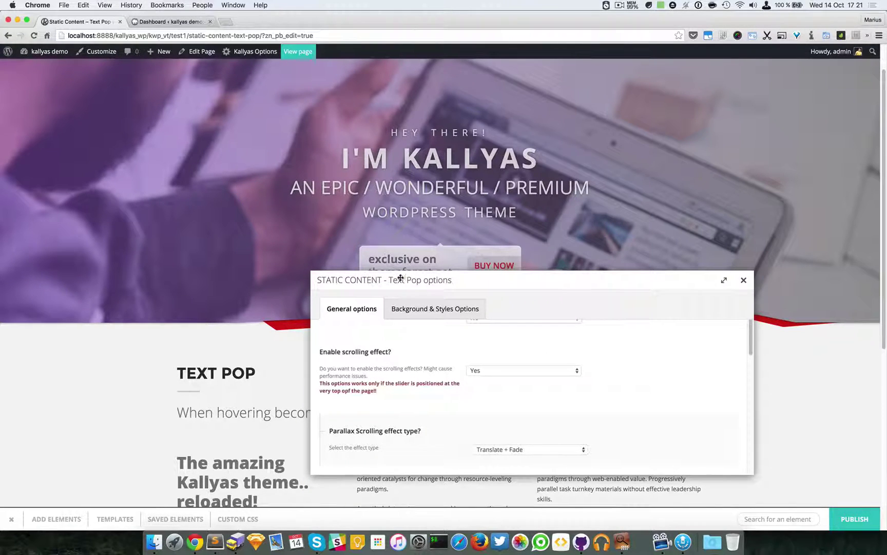
left_click_drag(452, 284, 532, 308)
Scroll the page up and down to preview the Translate + Fade hero effect
scroll(338, 190, "down", 1)
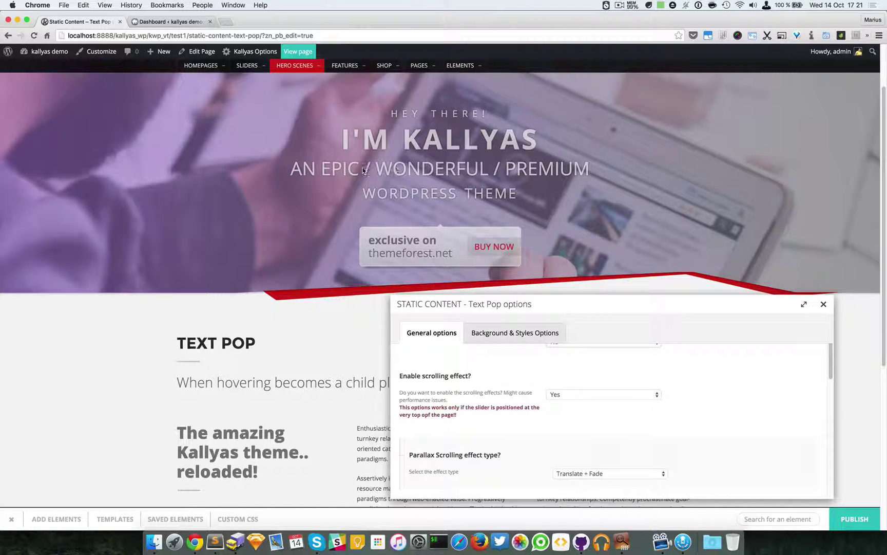
scroll(356, 131, "down", 2)
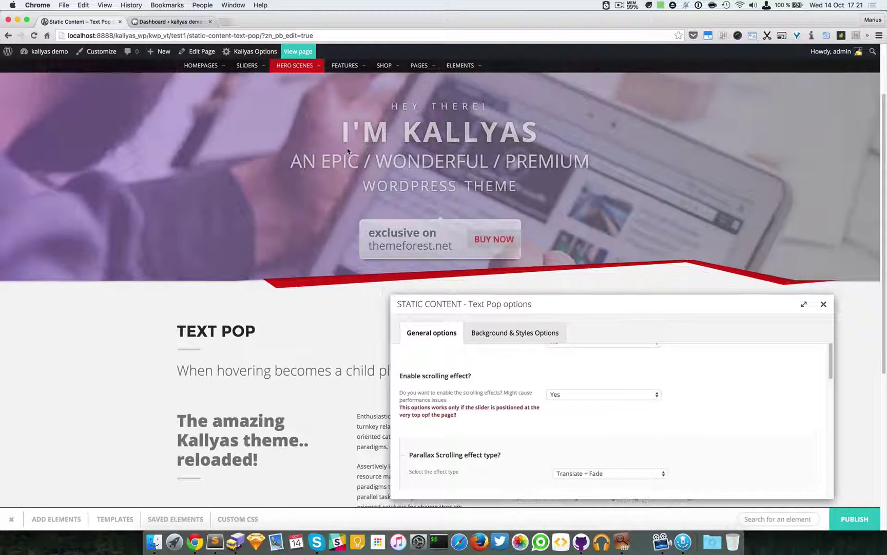
scroll(423, 128, "up", 2)
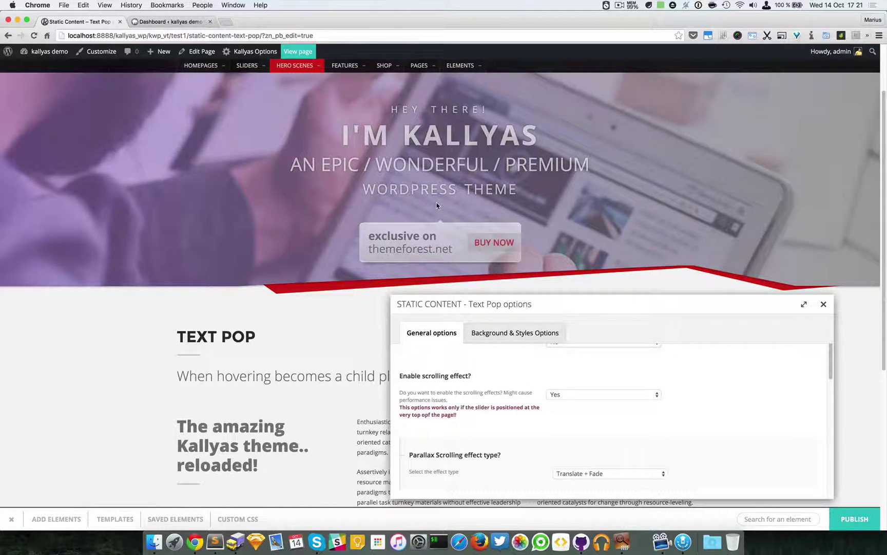
scroll(421, 194, "down", 2)
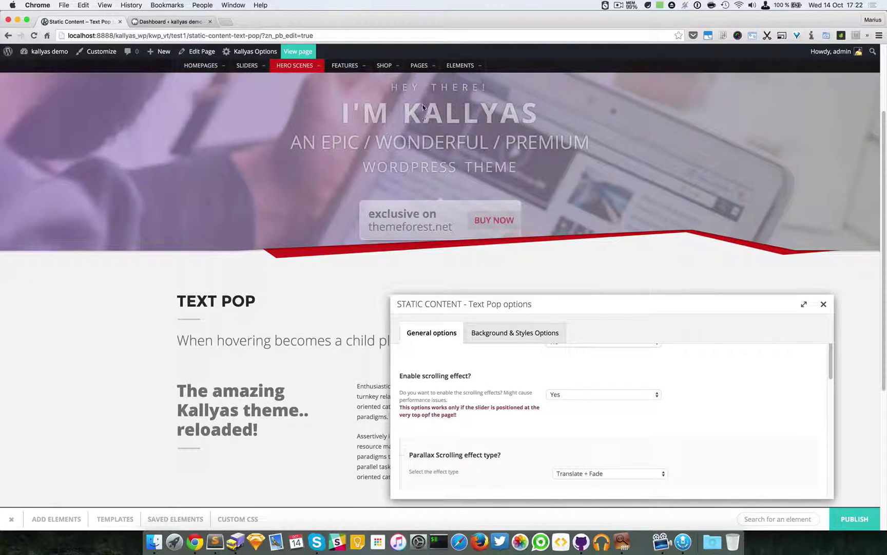
scroll(427, 134, "down", 2)
scroll(433, 135, "up", 3)
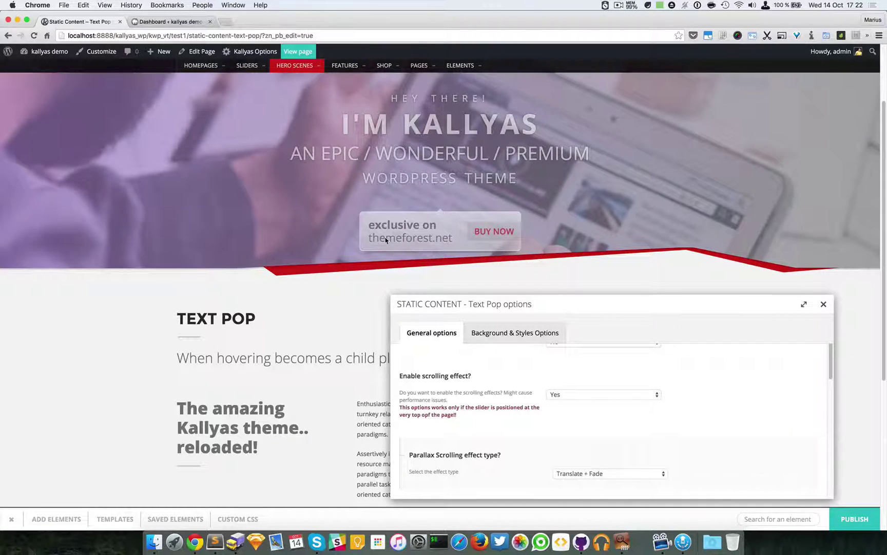
scroll(385, 239, "down", 2)
scroll(387, 248, "up", 4)
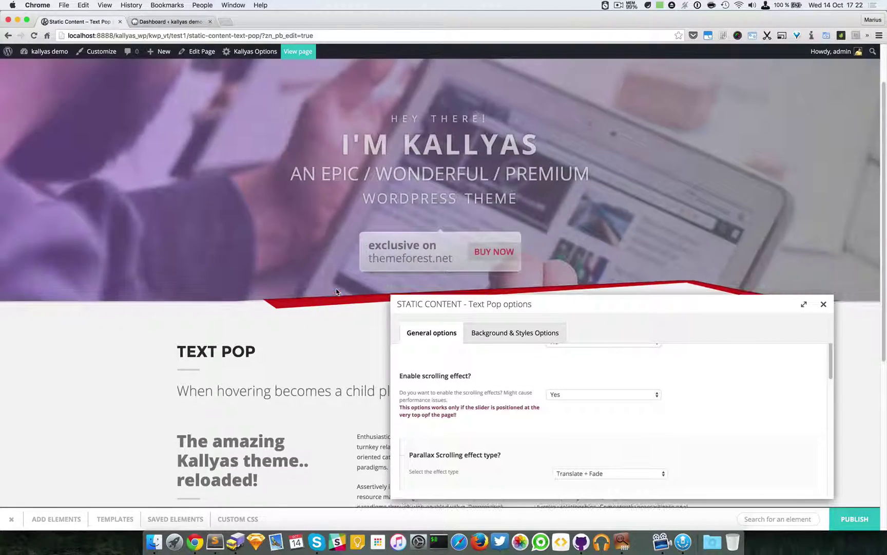
scroll(335, 291, "up", 1)
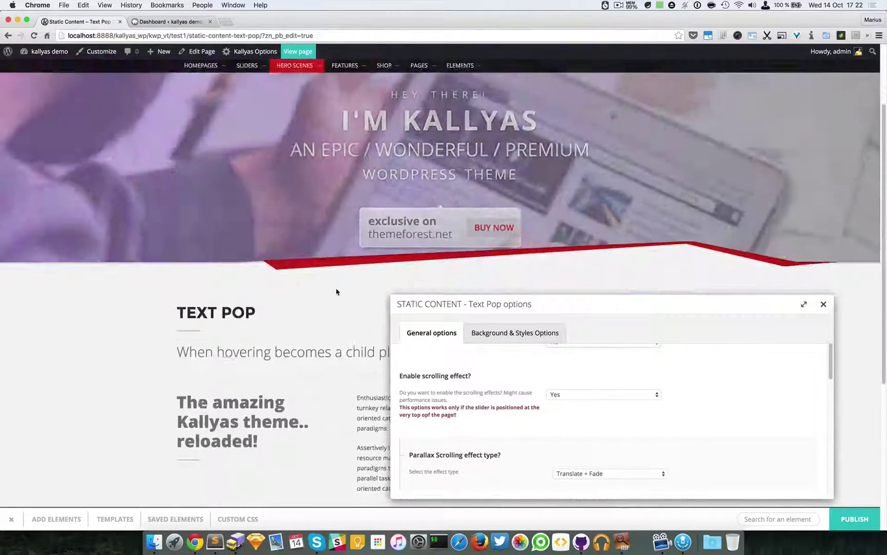
scroll(337, 292, "down", 2)
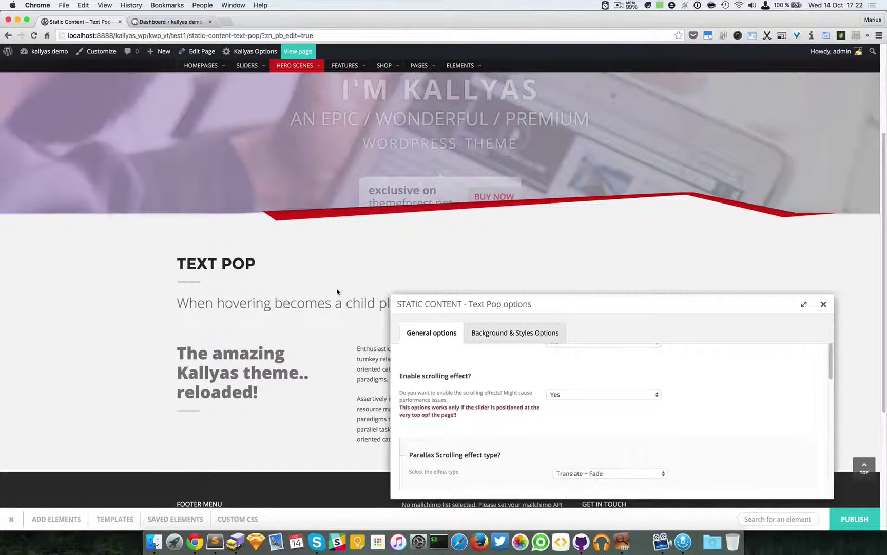
scroll(336, 292, "up", 3)
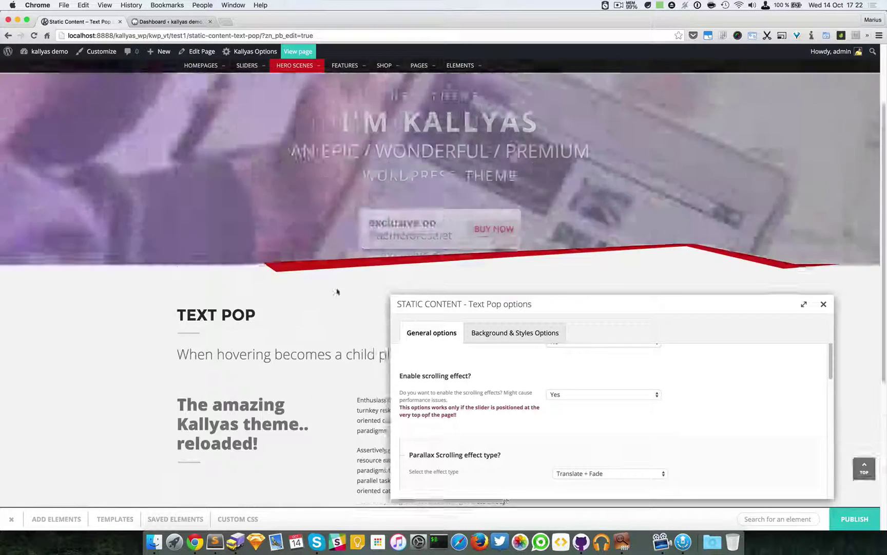
scroll(337, 292, "up", 4)
scroll(635, 454, "down", 1)
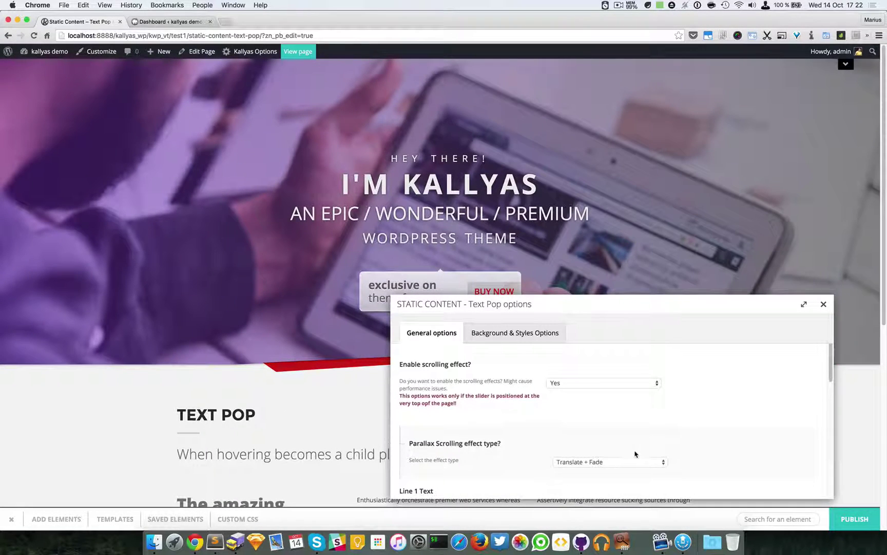
Change the parallax effect type to Translate + Fade + Scale and close the Text Pop options
left_click(573, 458)
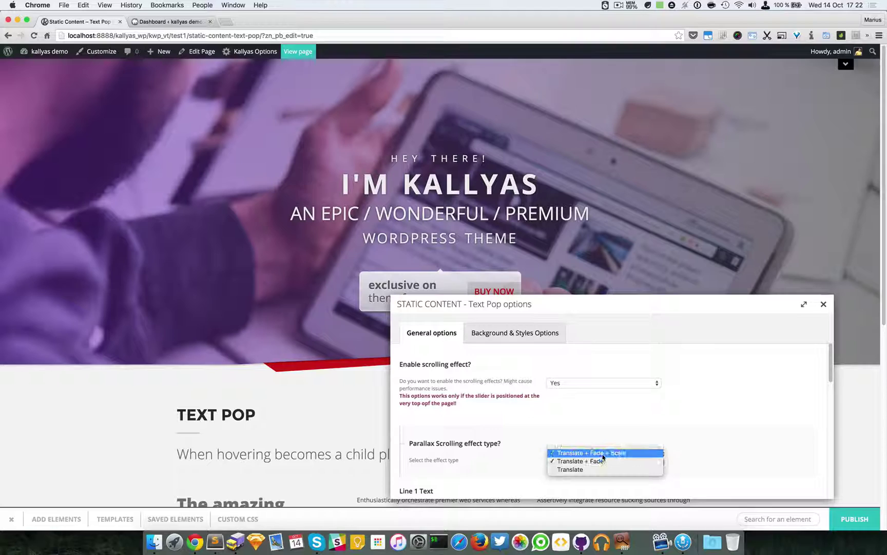
left_click(710, 420)
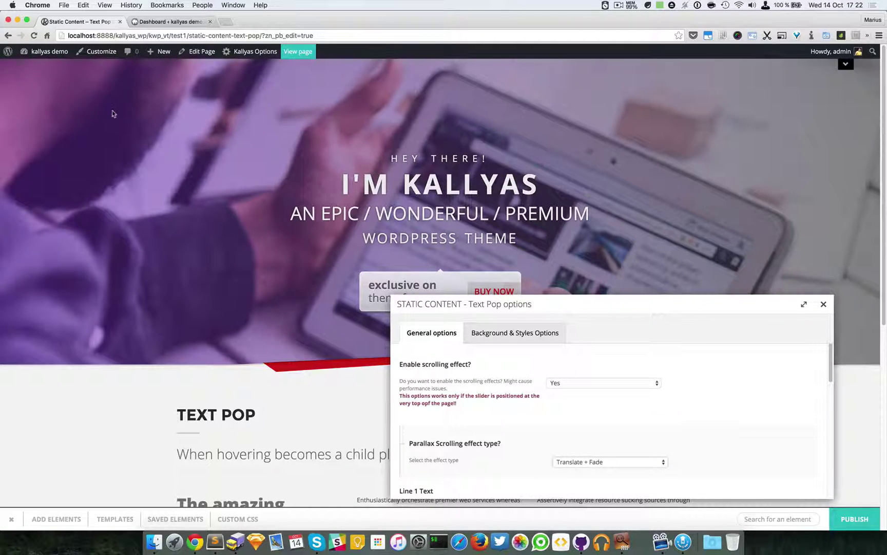
scroll(648, 396, "down", 2)
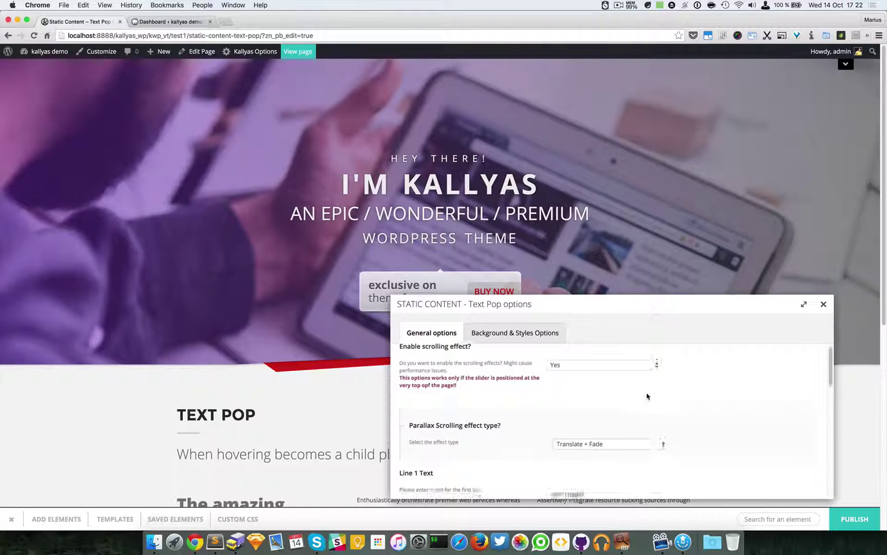
left_click(648, 437)
left_click(650, 425)
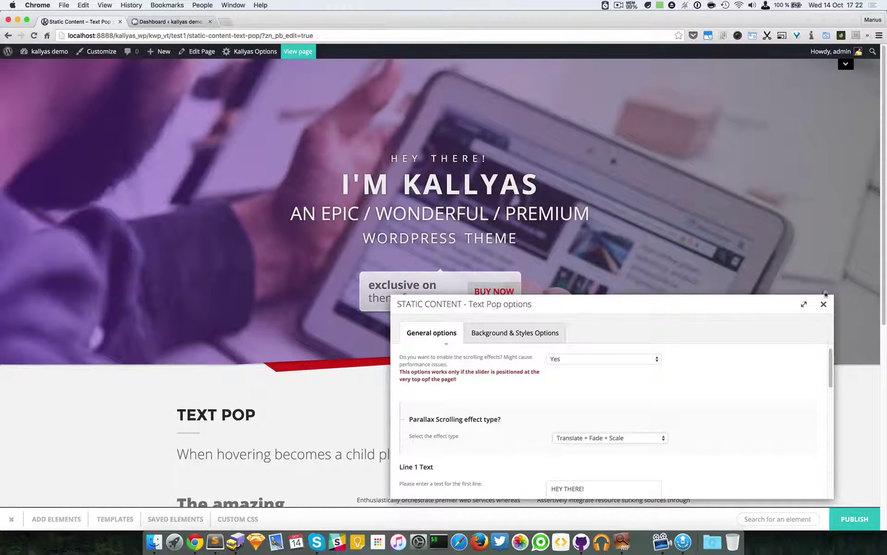
left_click(823, 304)
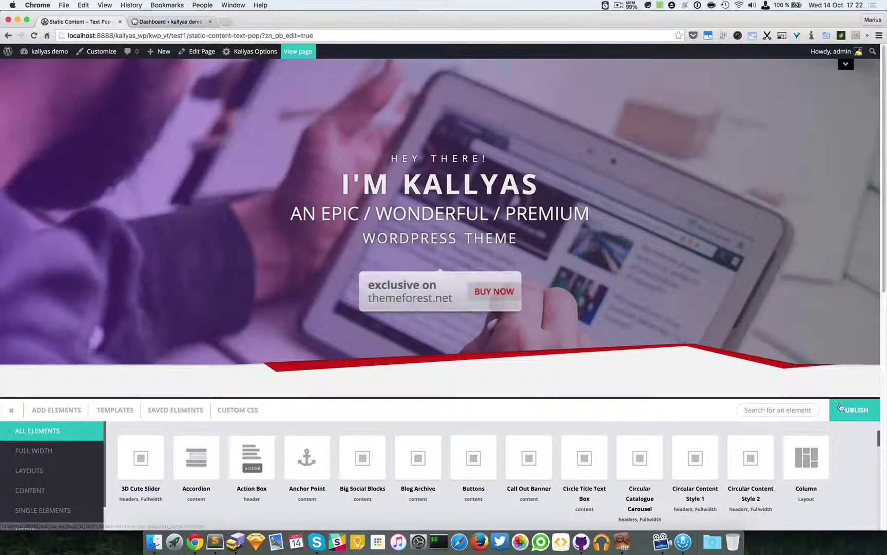
Publish the page and scroll the live Text Pop page to test the hero fade
left_click(840, 408)
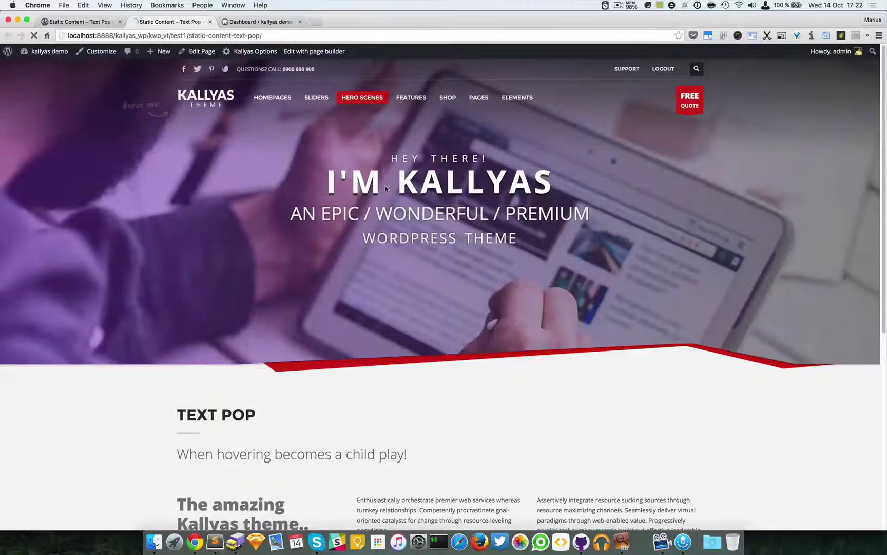
scroll(235, 193, "down", 3)
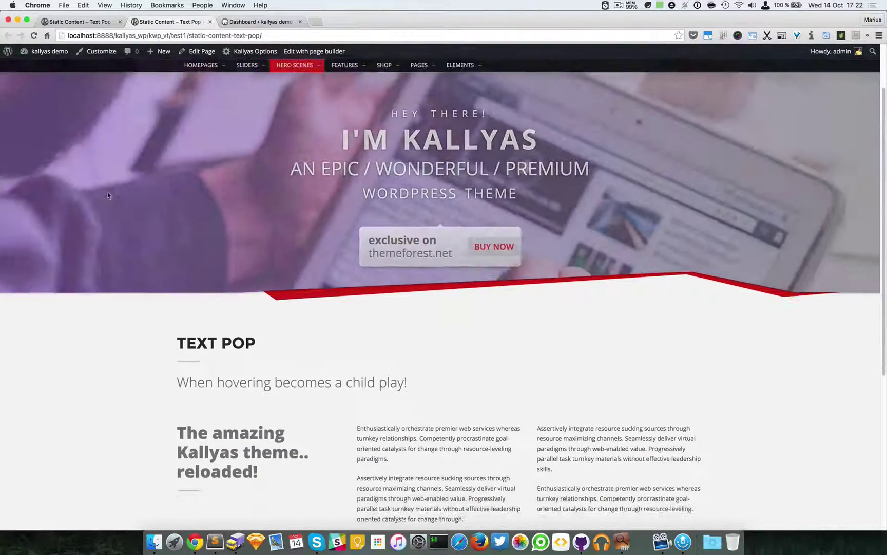
scroll(118, 194, "down", 2)
scroll(128, 195, "up", 3)
scroll(128, 194, "down", 3)
scroll(449, 122, "up", 1)
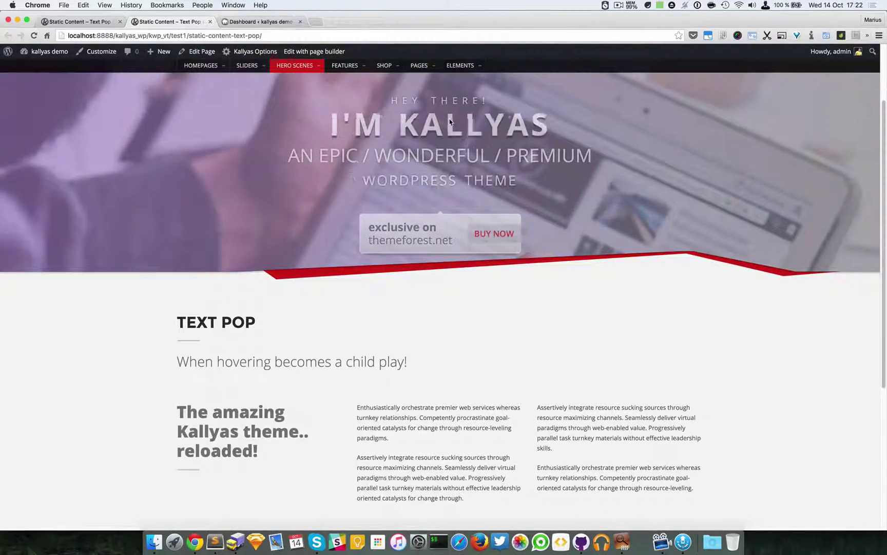
scroll(451, 124, "down", 2)
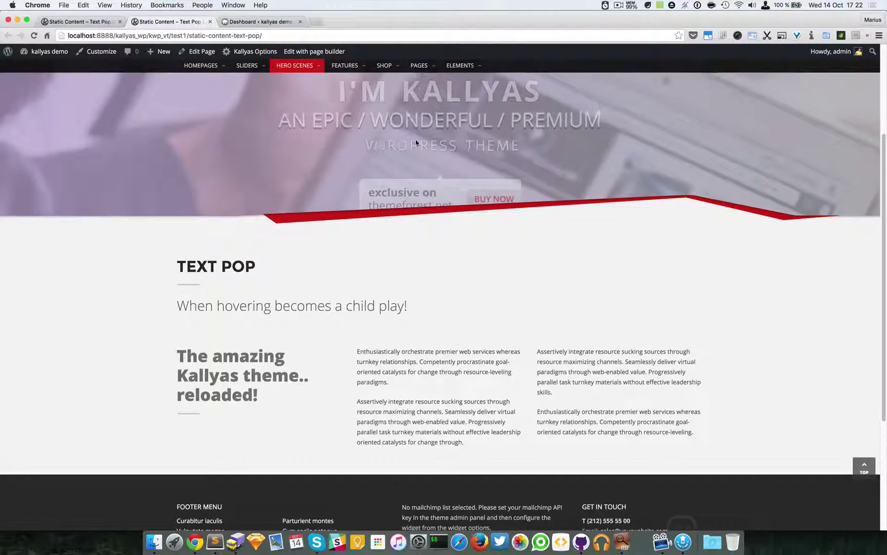
scroll(416, 143, "down", 1)
scroll(417, 143, "up", 5)
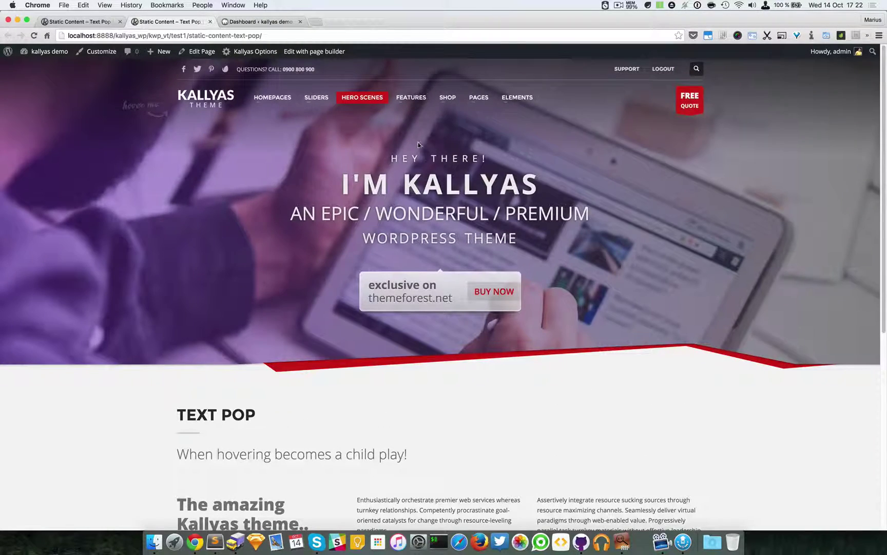
left_click(88, 22)
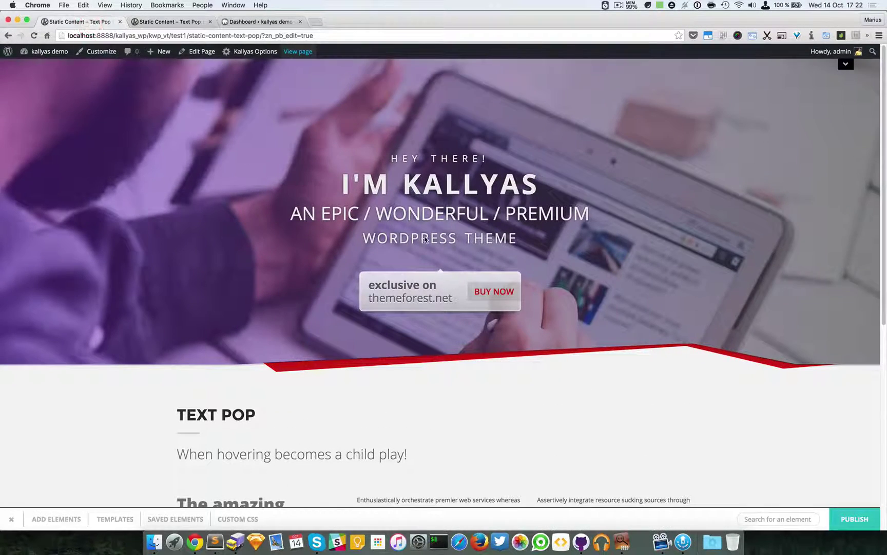
mouse_move(493, 239)
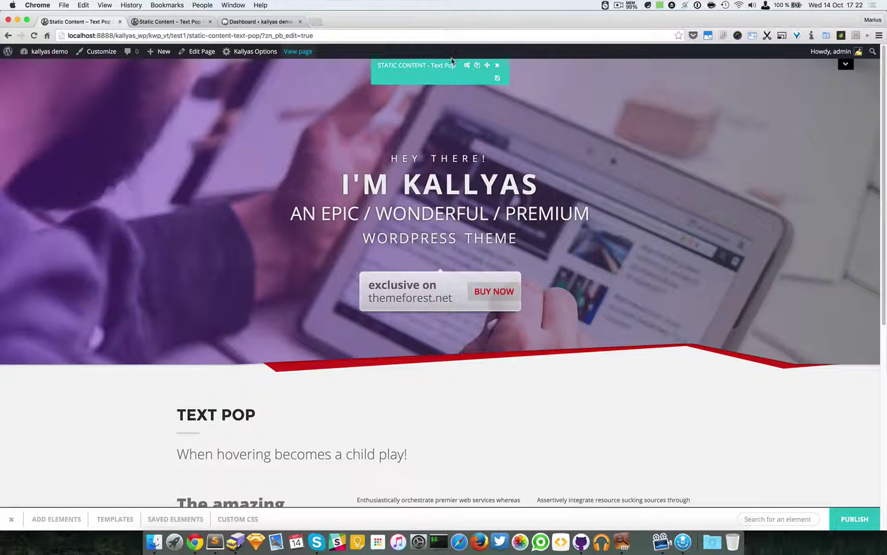
left_click(466, 66)
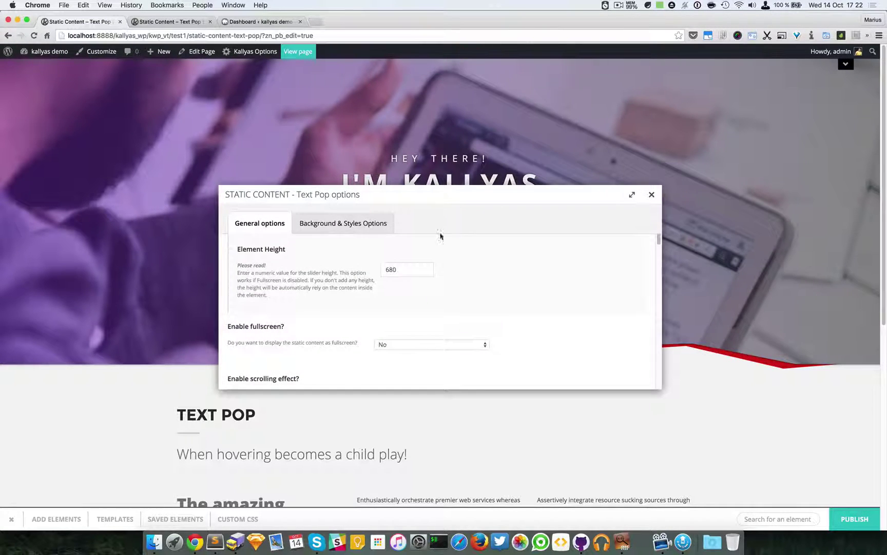
scroll(461, 301, "down", 10)
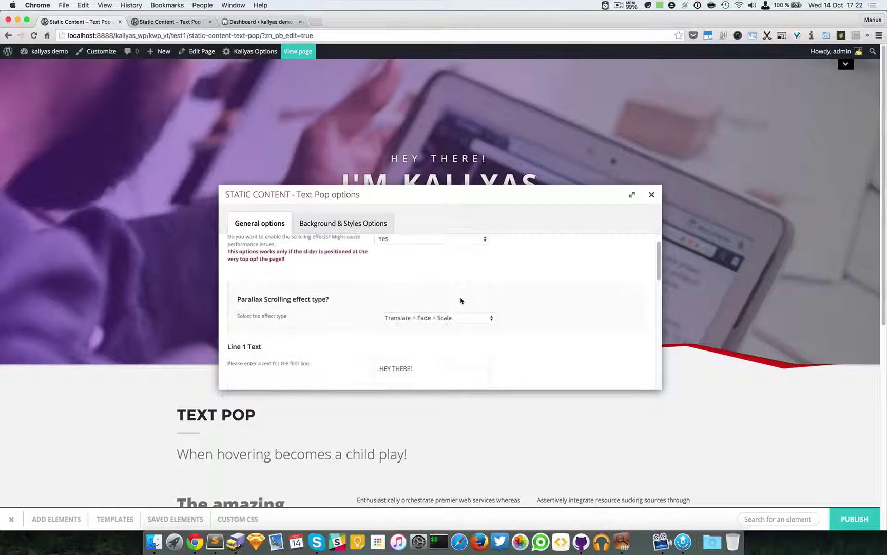
scroll(461, 300, "down", 3)
left_click_drag(377, 194, 560, 283)
scroll(570, 384, "down", 3)
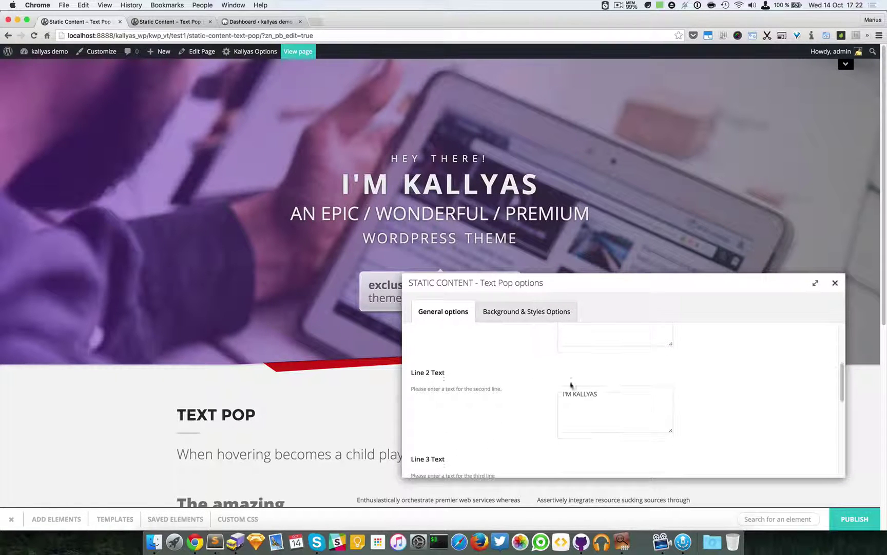
scroll(617, 390, "down", 4)
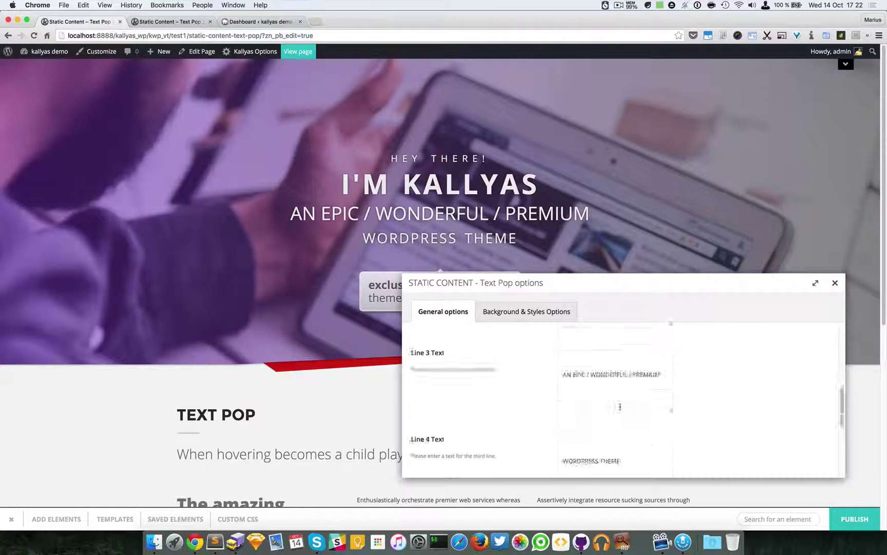
scroll(511, 388, "up", 3)
scroll(627, 390, "up", 4)
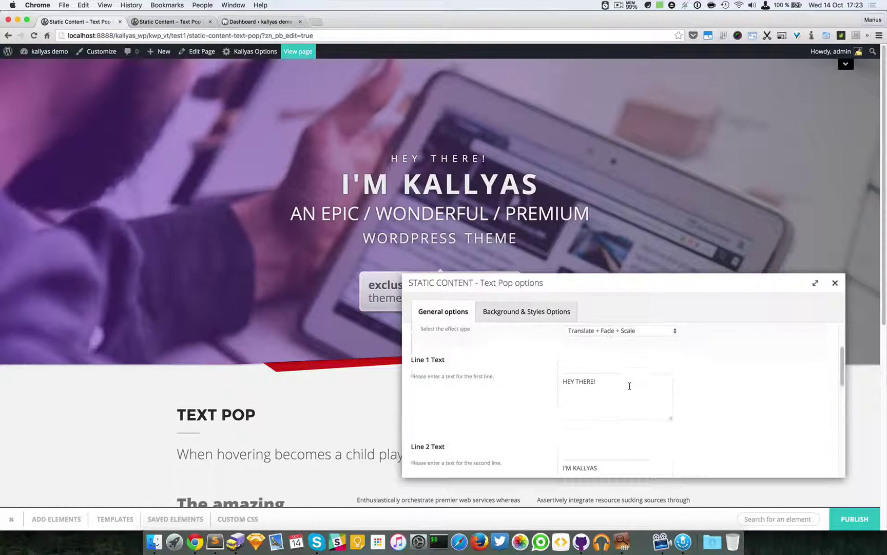
scroll(626, 395, "down", 4)
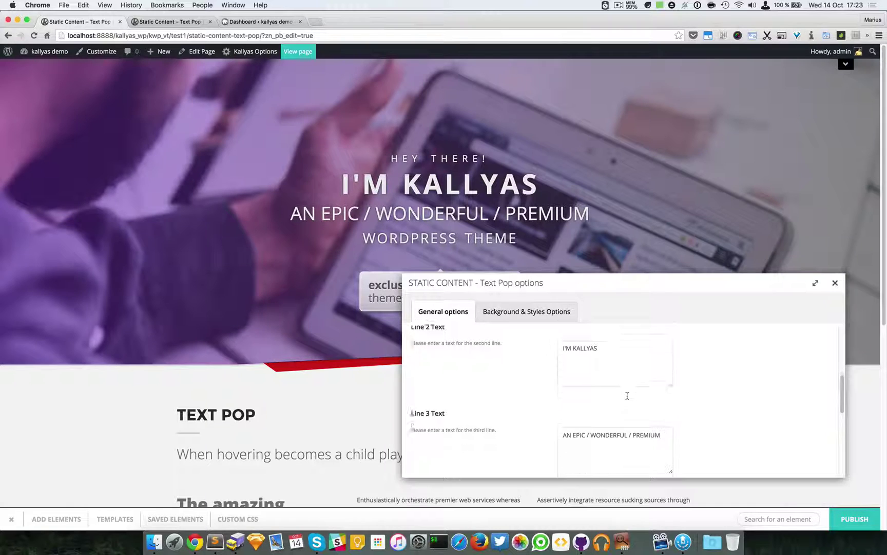
scroll(632, 406, "down", 3)
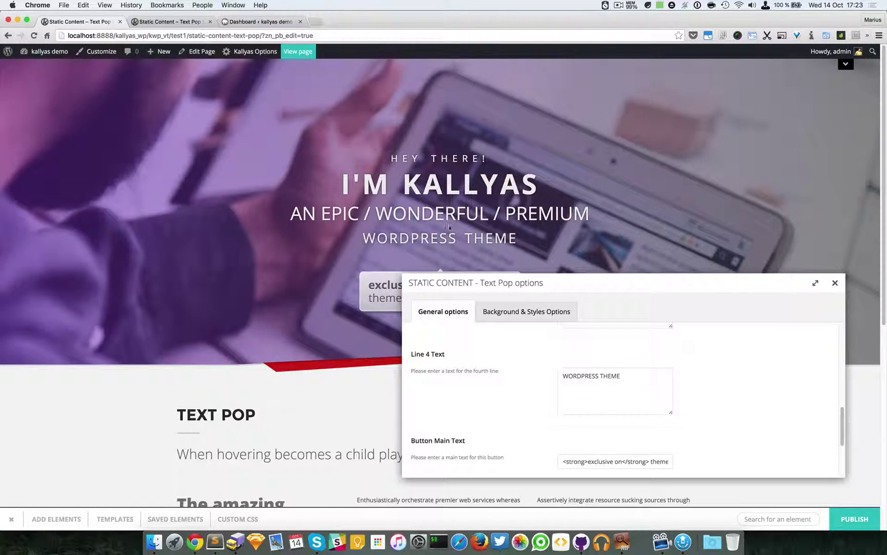
scroll(620, 377, "down", 2)
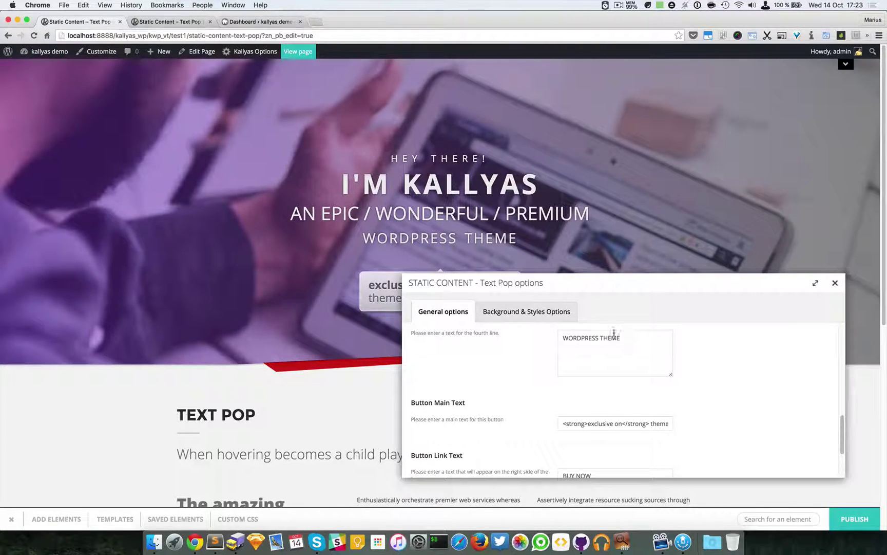
scroll(614, 333, "up", 3)
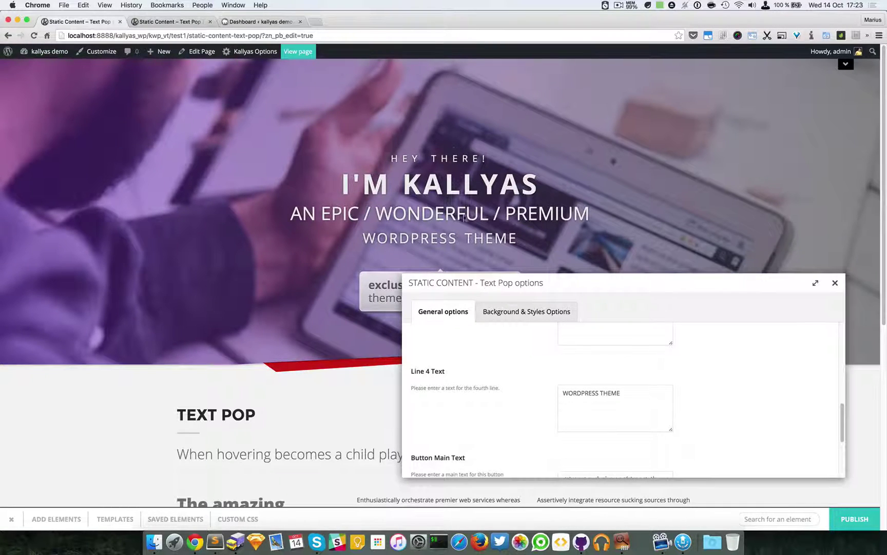
scroll(632, 377, "down", 2)
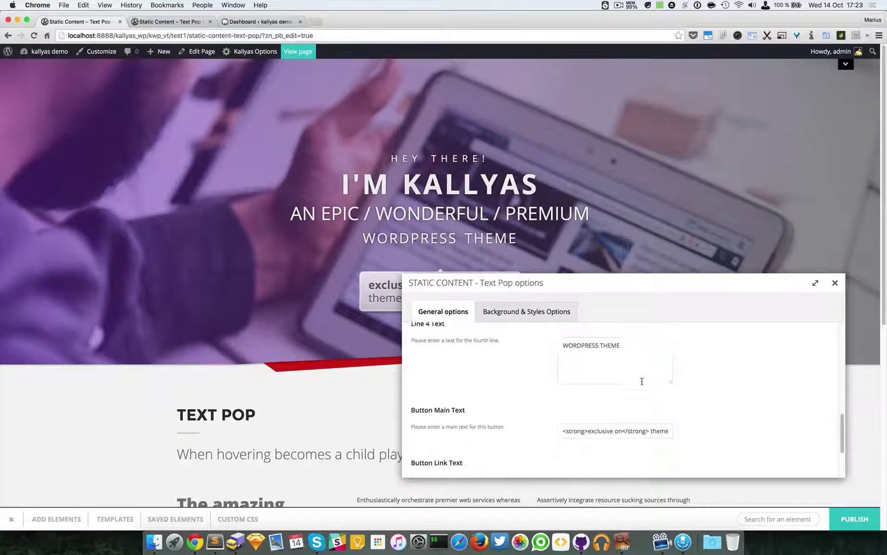
scroll(515, 377, "down", 2)
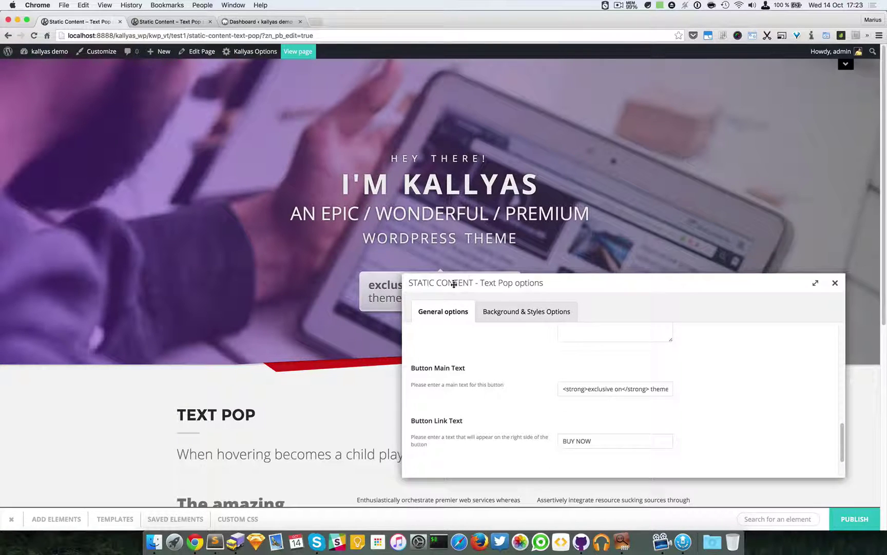
left_click_drag(454, 284, 460, 330)
scroll(395, 307, "down", 2)
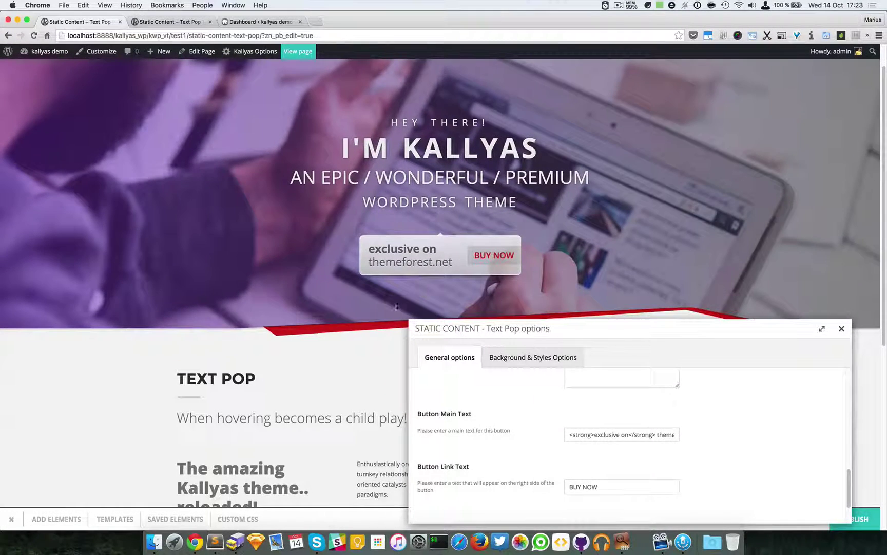
scroll(426, 206, "down", 1)
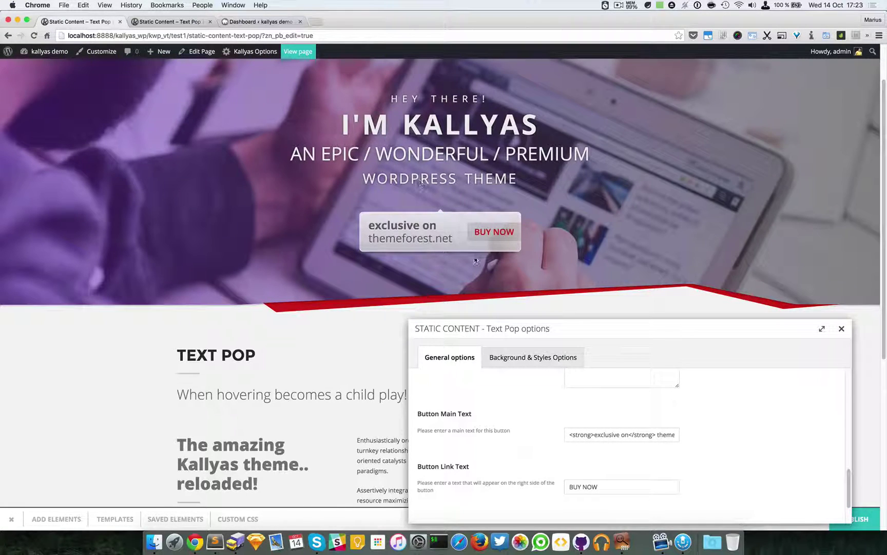
left_click_drag(535, 327, 539, 289)
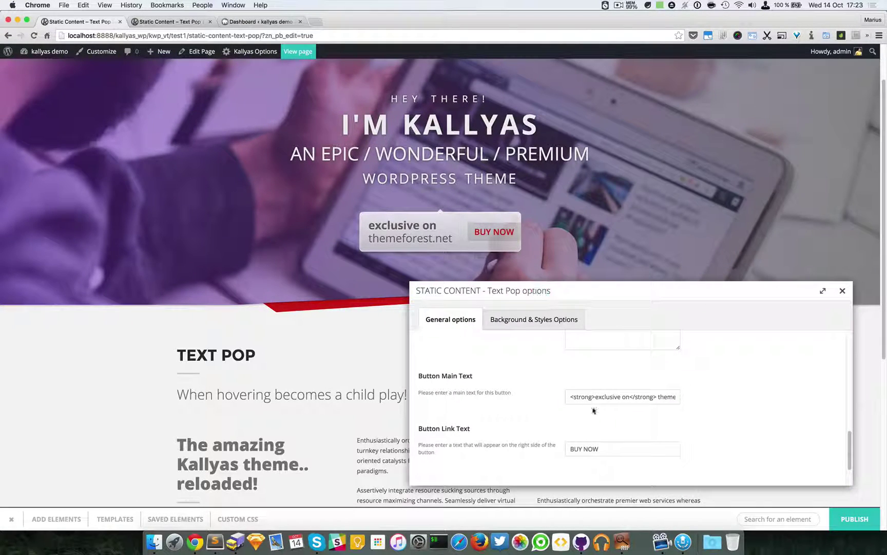
scroll(595, 419, "down", 1)
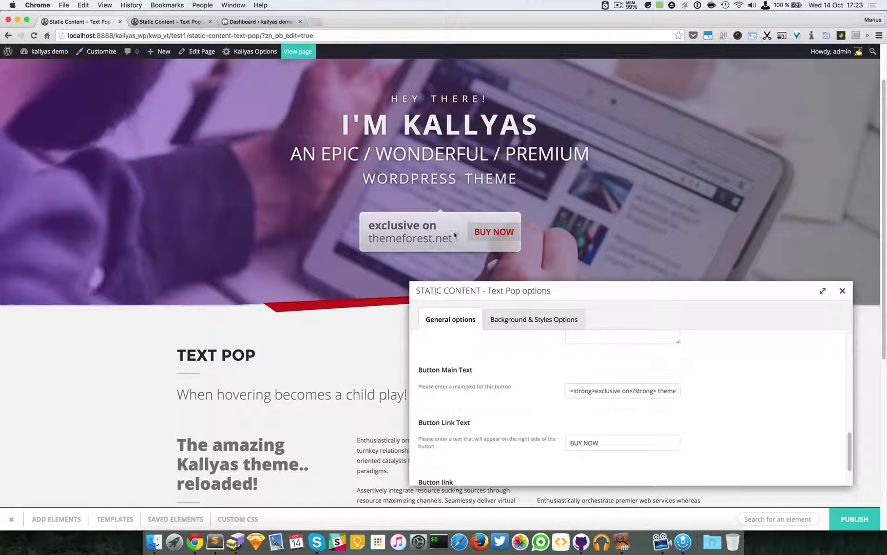
scroll(539, 418, "down", 1)
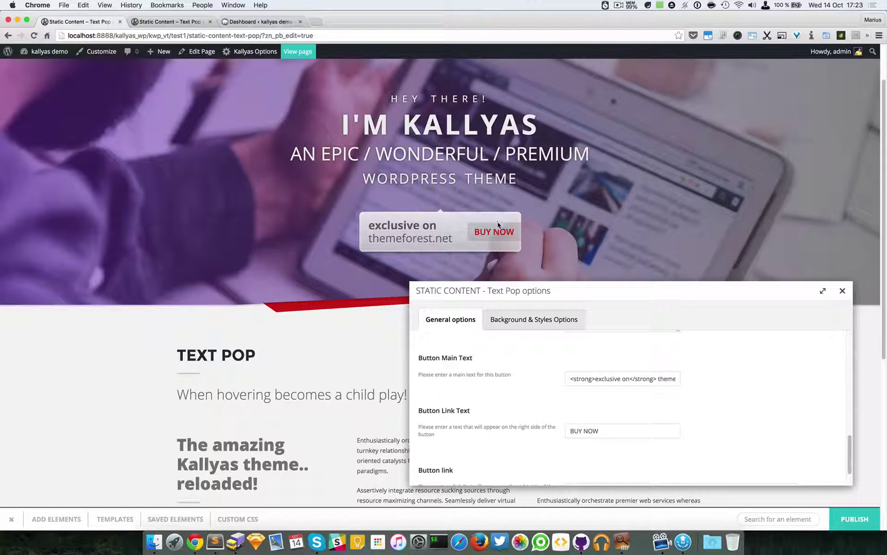
scroll(575, 380, "down", 4)
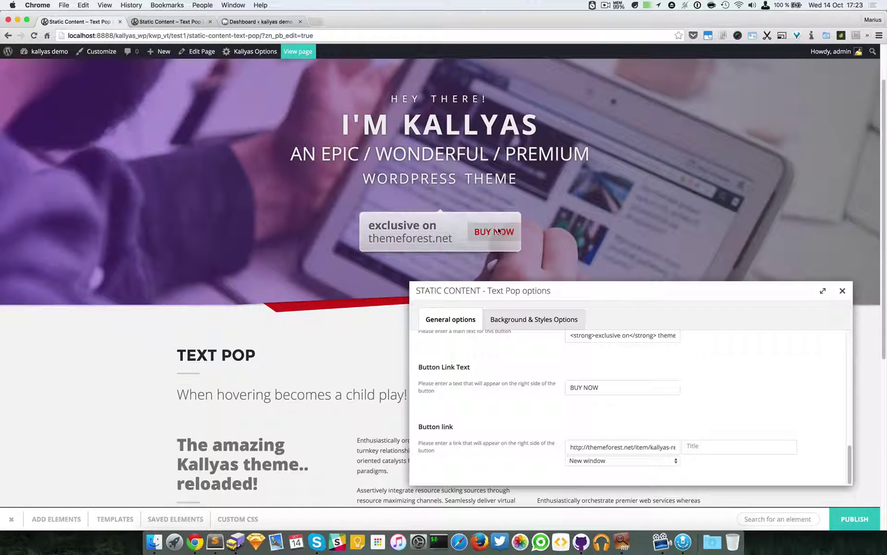
left_click(627, 447)
left_click(627, 446)
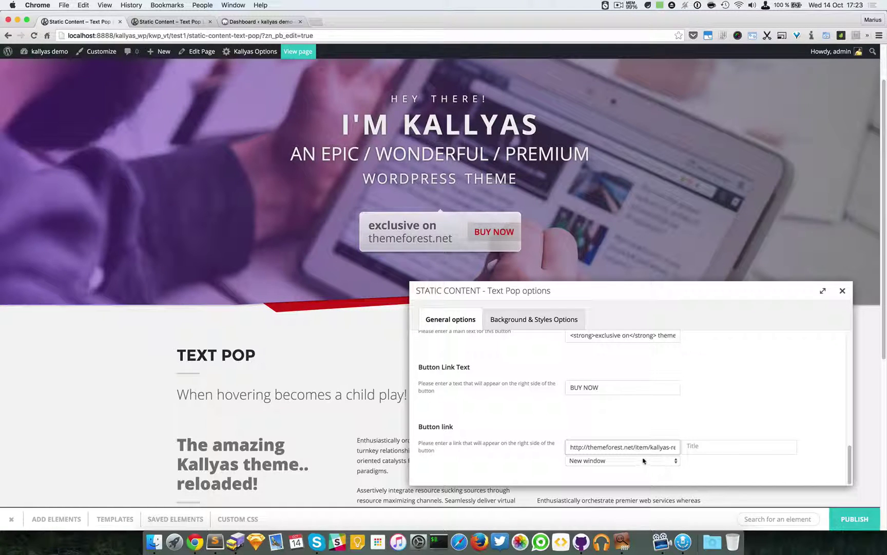
left_click(623, 460)
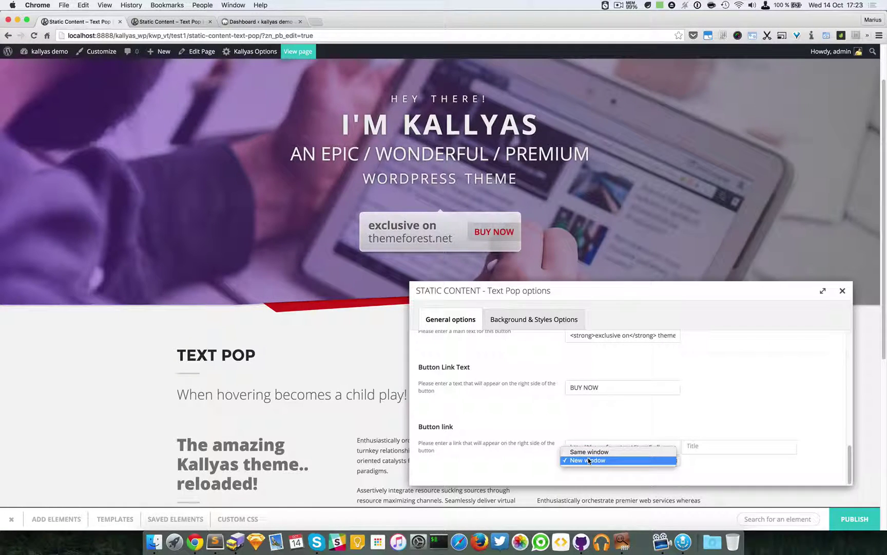
left_click(589, 459)
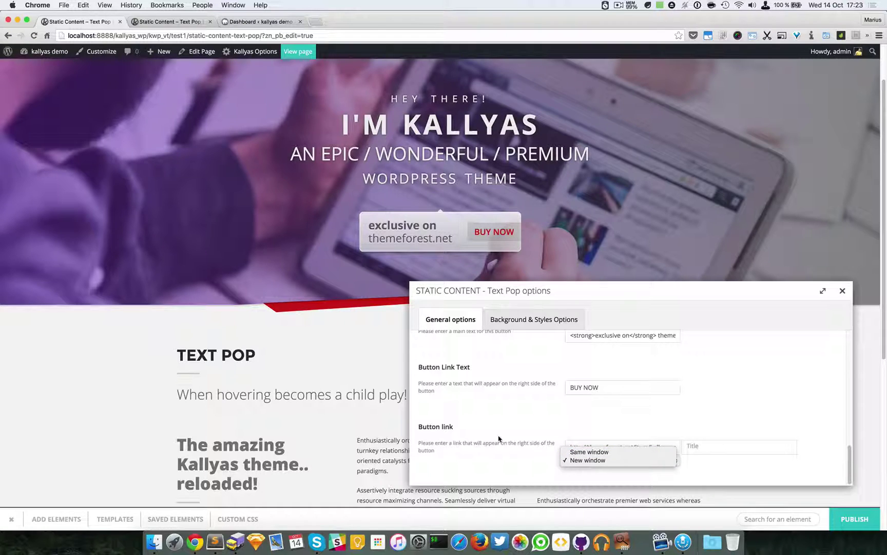
left_click(473, 433)
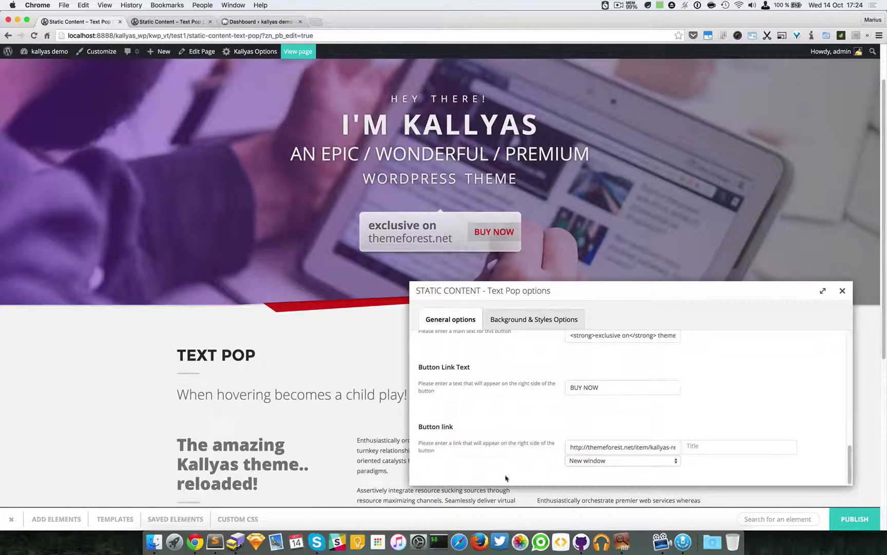
Show the Background & Styles Options tab and reposition the options dialog to see more settings
scroll(506, 462, "up", 10)
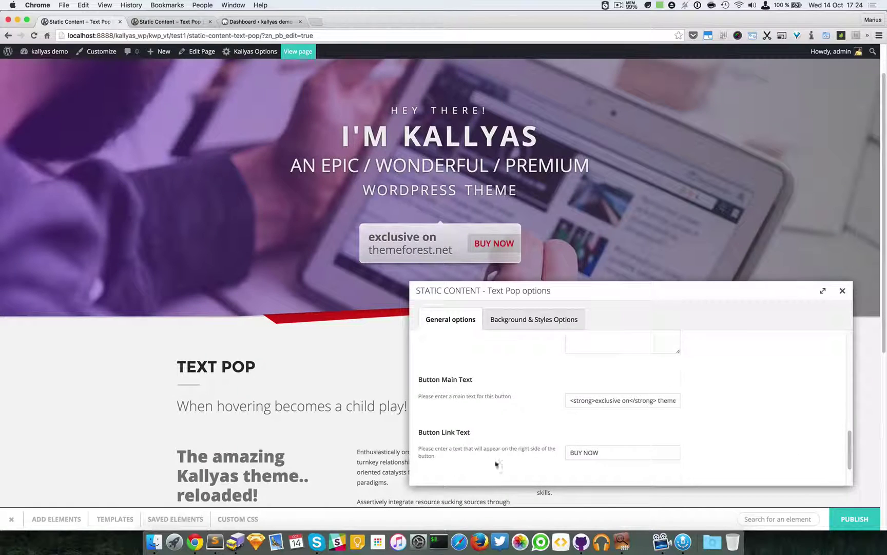
left_click(537, 319)
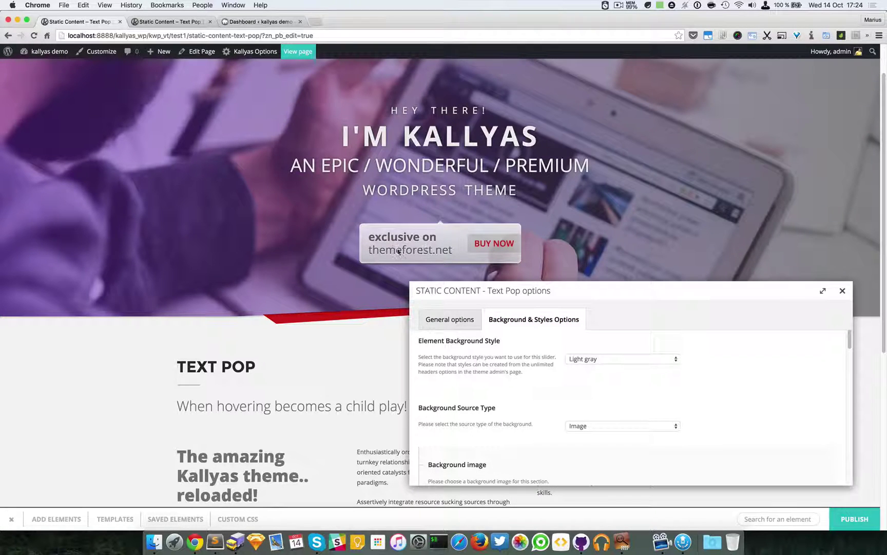
left_click_drag(545, 303, 509, 409)
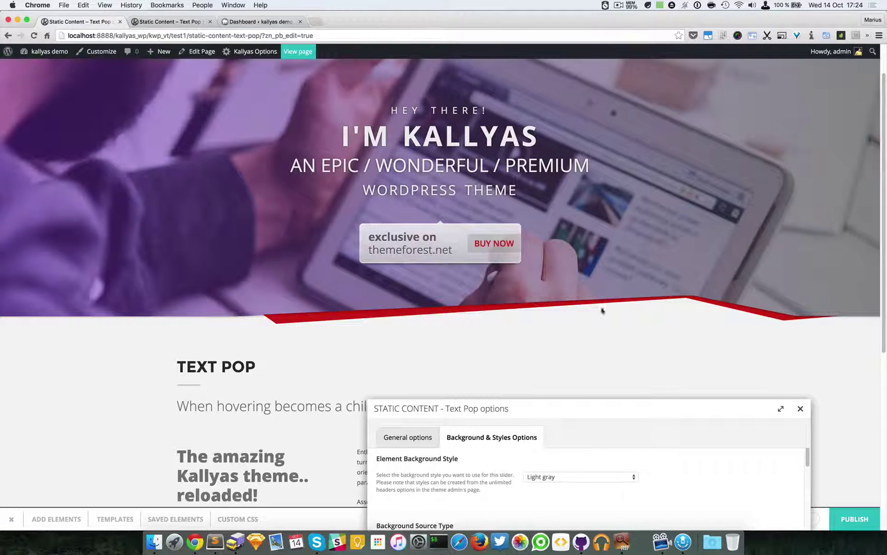
left_click_drag(587, 404, 591, 240)
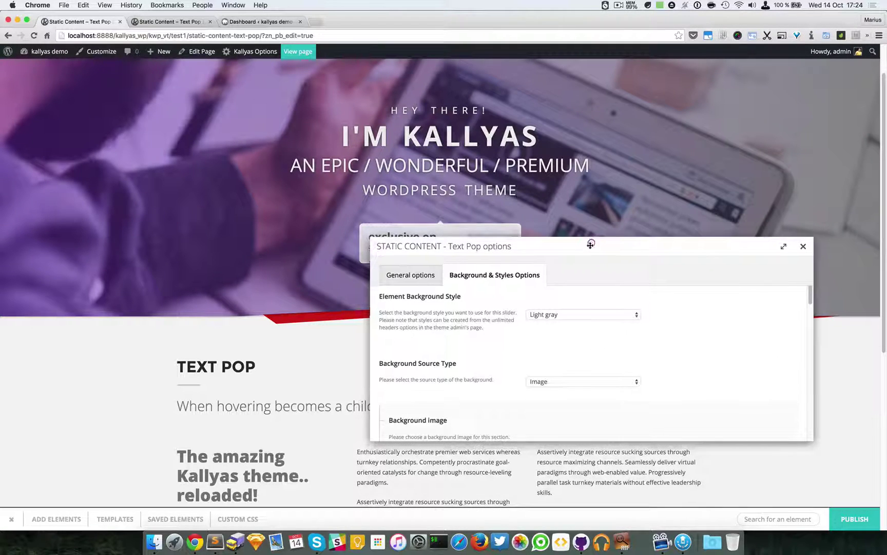
Review the Bottom masks override choices and close the list without changing it
scroll(577, 340, "down", 15)
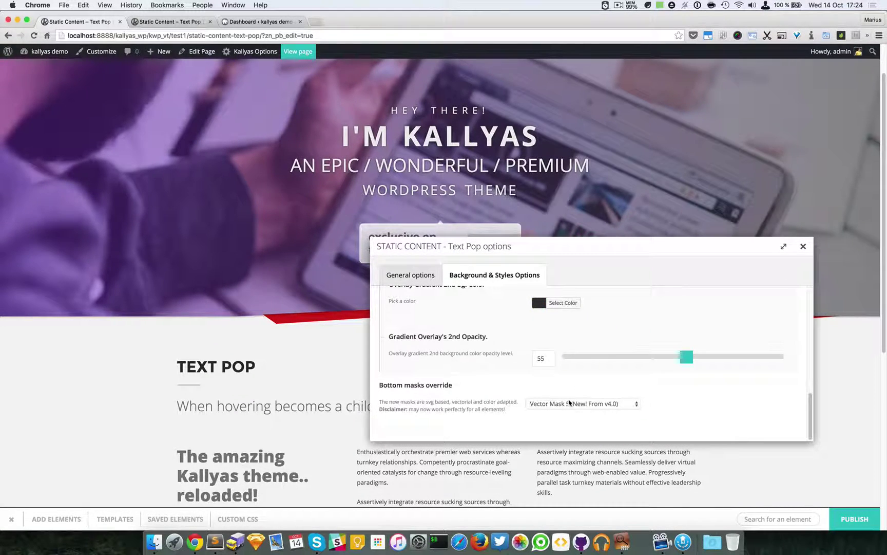
left_click(571, 403)
left_click(730, 304)
scroll(734, 366, "up", 15)
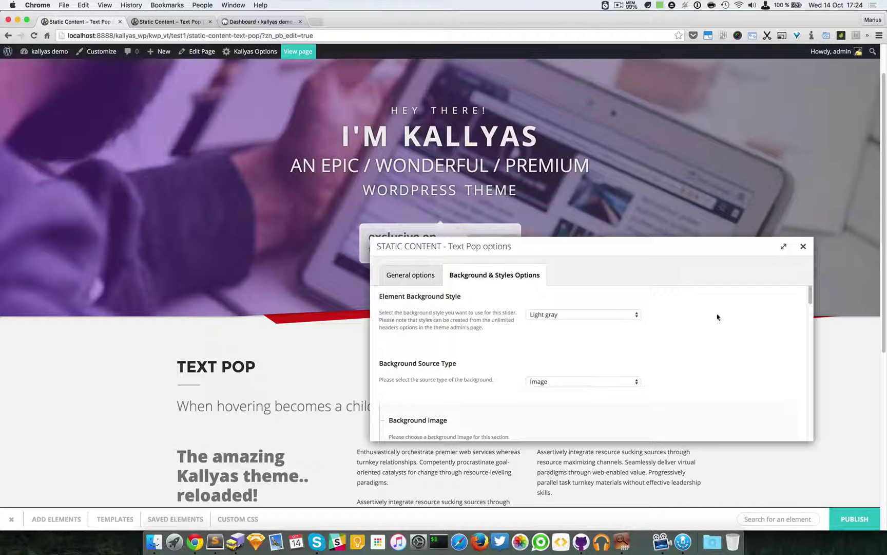
left_click(803, 246)
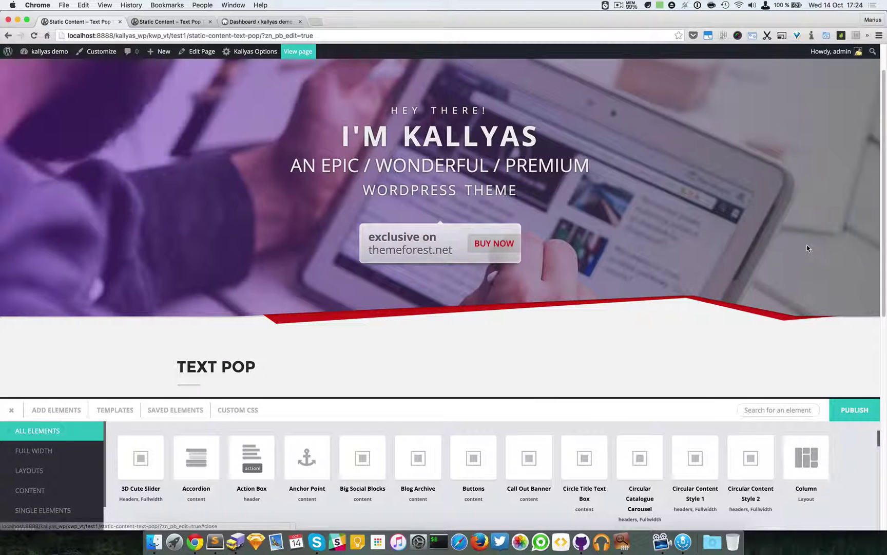